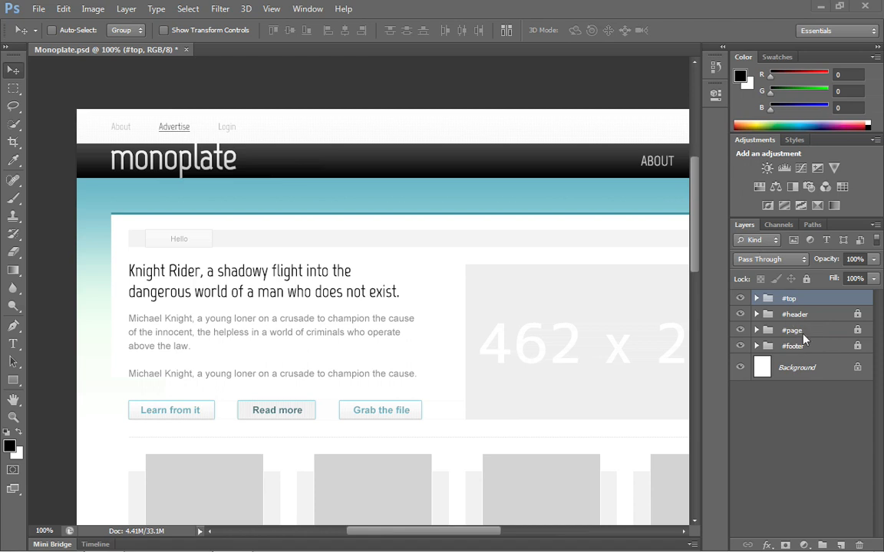
Expand the #page group, collapse #hello, and toggle #hello's visibility to check whether it contains the three buttons
{"action": "left_click", "coordinate": [757, 331]}
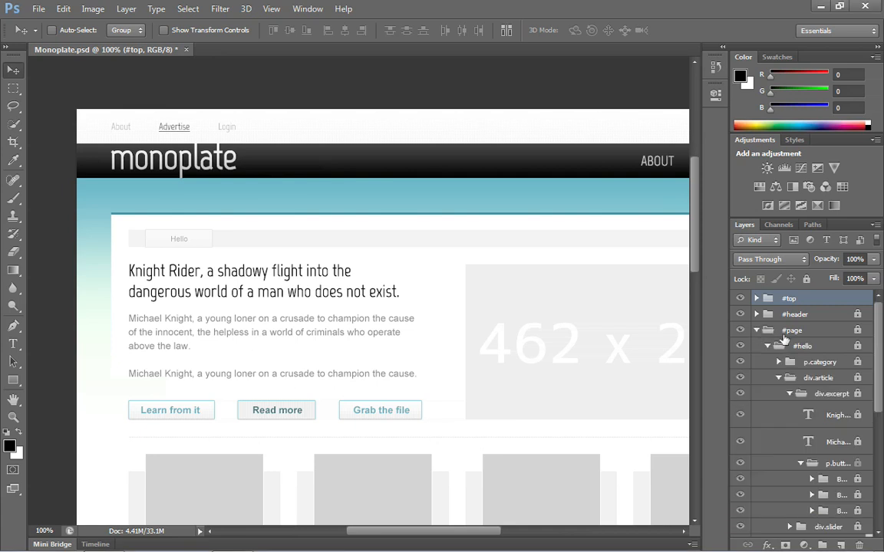
{"action": "left_click", "coordinate": [768, 346]}
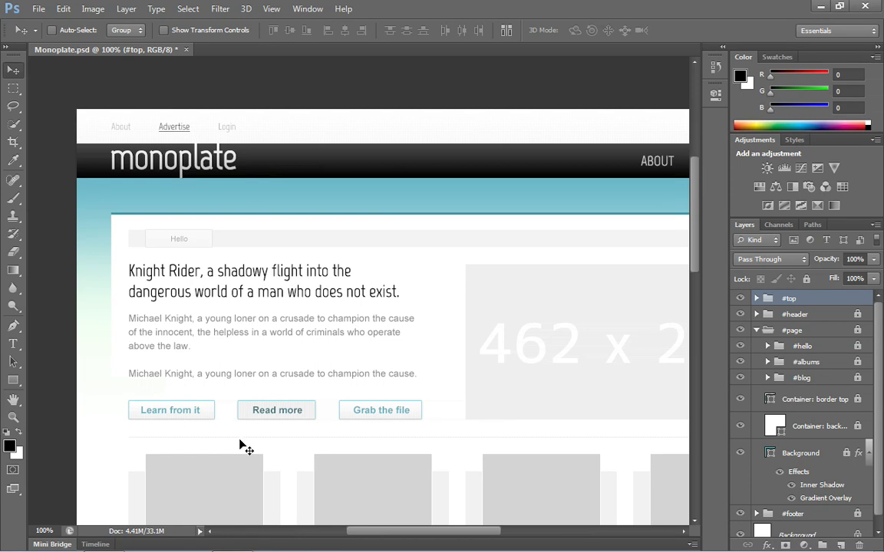
{"action": "left_click", "coordinate": [219, 422], "text": "ctrl"}
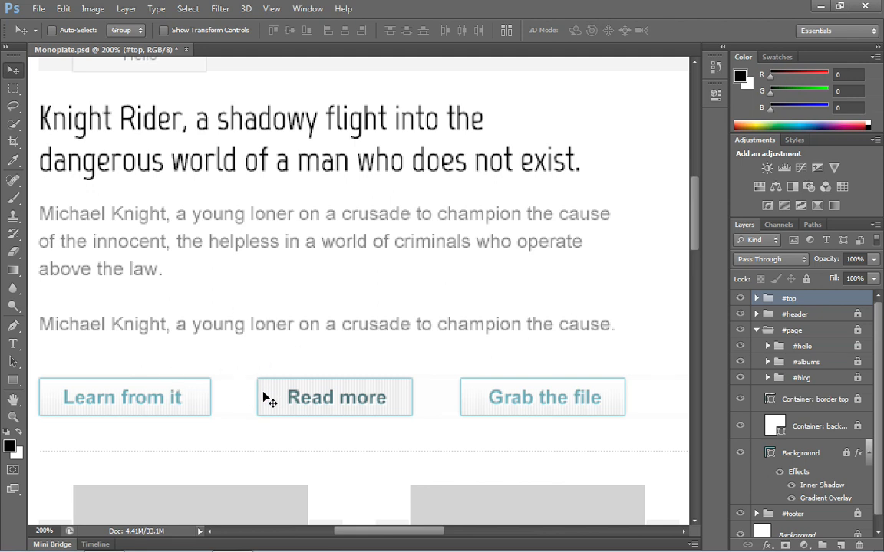
{"action": "left_click", "coordinate": [813, 331]}
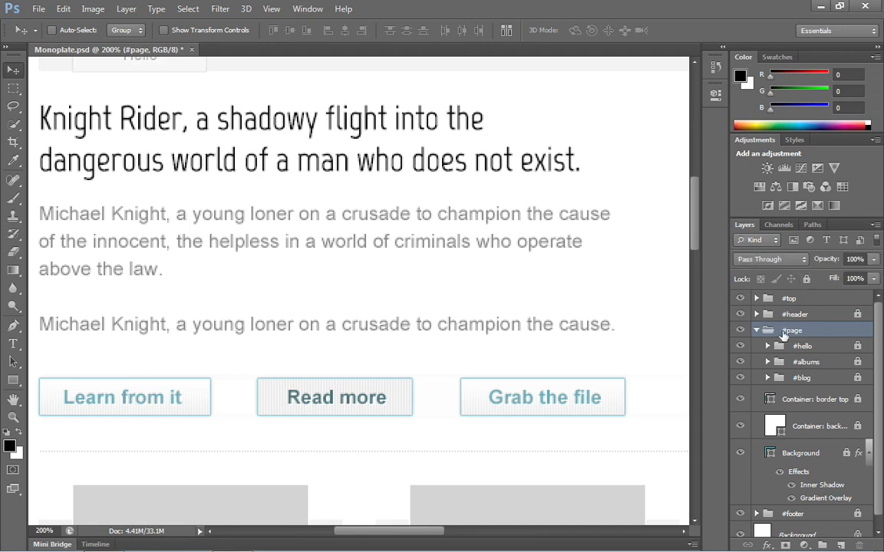
{"action": "left_click", "coordinate": [740, 347]}
{"action": "left_click", "coordinate": [740, 347]}
Inside #hello, toggle the visibility of div.article and its div.excerpt group to trace which one holds the buttons
{"action": "left_click", "coordinate": [768, 347]}
{"action": "left_click", "coordinate": [778, 378]}
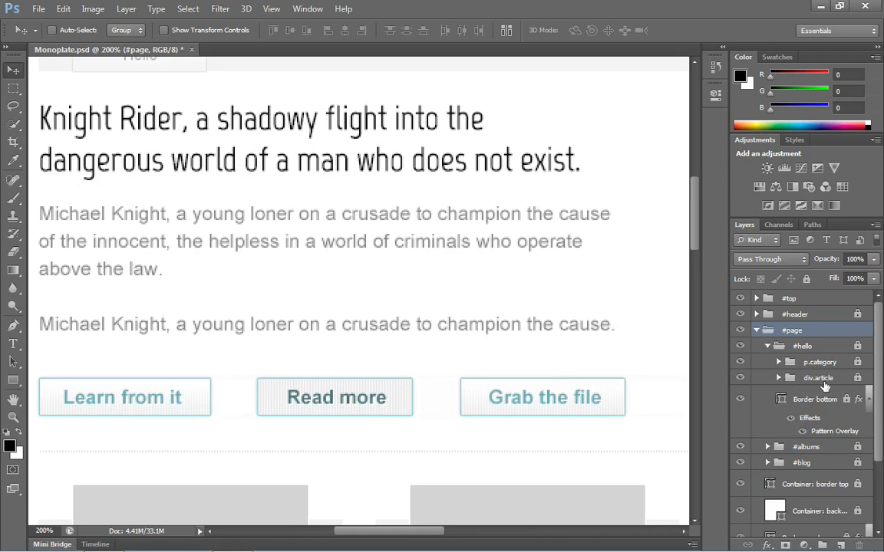
{"action": "left_click", "coordinate": [741, 378]}
{"action": "left_click", "coordinate": [740, 379]}
{"action": "left_click", "coordinate": [779, 378]}
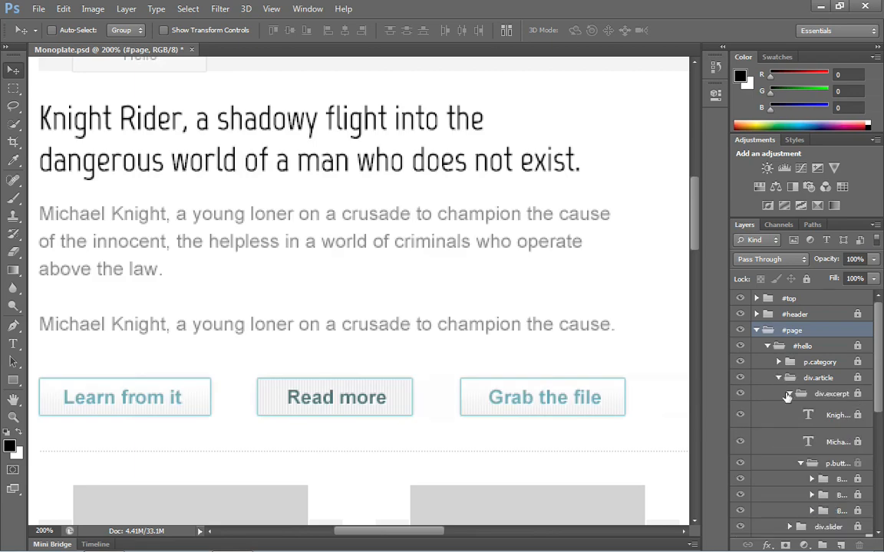
{"action": "left_click", "coordinate": [789, 394]}
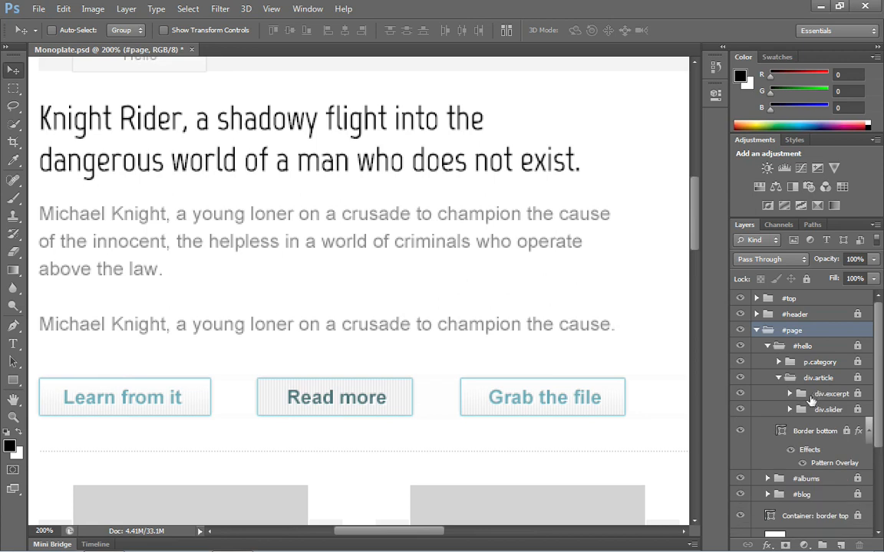
{"action": "left_click", "coordinate": [741, 396]}
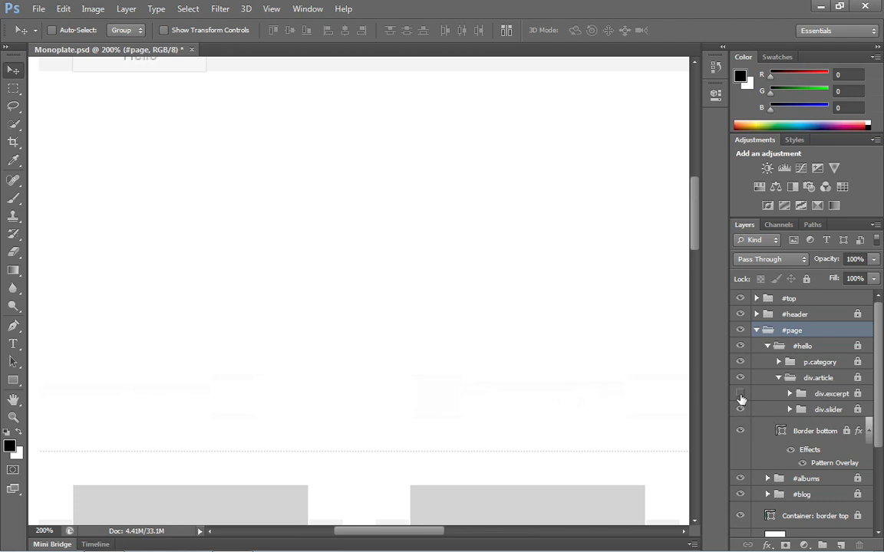
{"action": "left_click", "coordinate": [741, 395]}
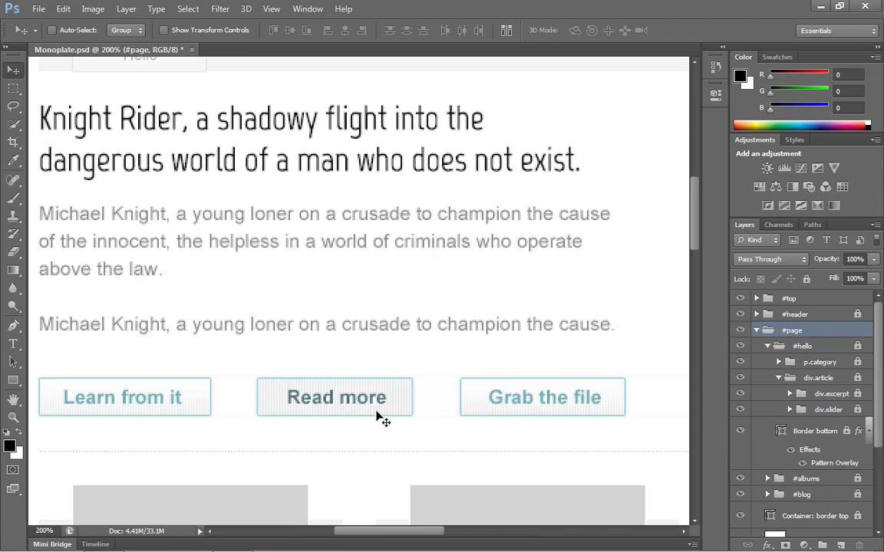
Inside div.excerpt, check the p.buttons group by toggling its visibility and hide its "Grab the file" button group
{"action": "left_click", "coordinate": [789, 393]}
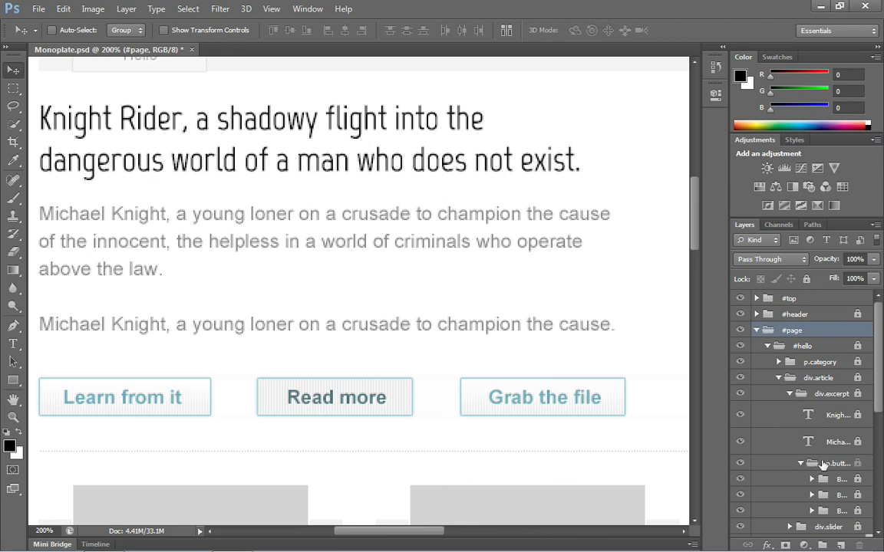
{"action": "left_click", "coordinate": [740, 463]}
{"action": "left_click", "coordinate": [741, 465]}
{"action": "left_click", "coordinate": [739, 510]}
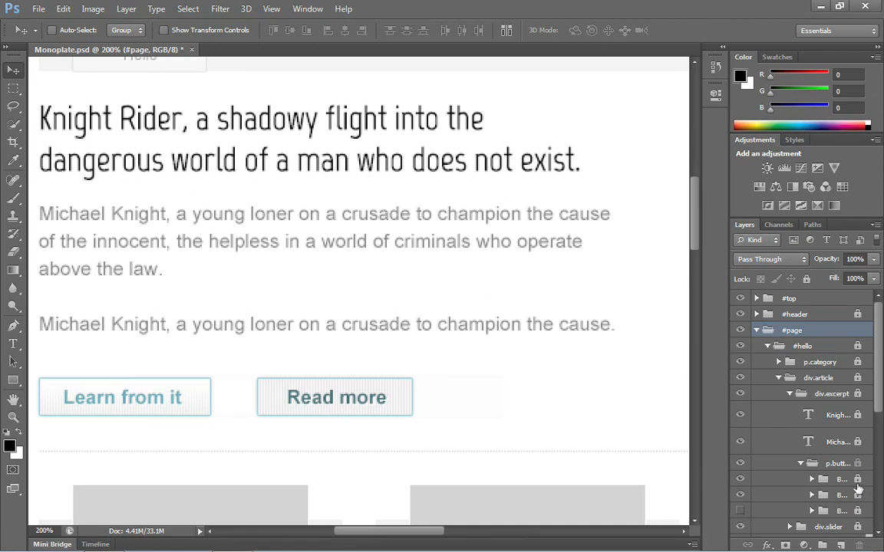
Duplicate the p.buttons group as "p.buttons" into a new document named "buttons"
{"action": "left_click", "coordinate": [833, 465]}
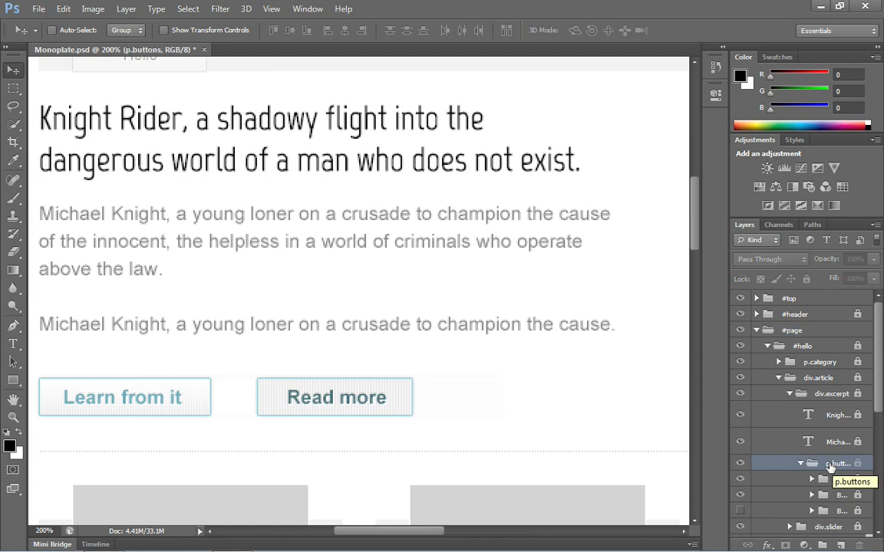
{"action": "right_click", "coordinate": [830, 468]}
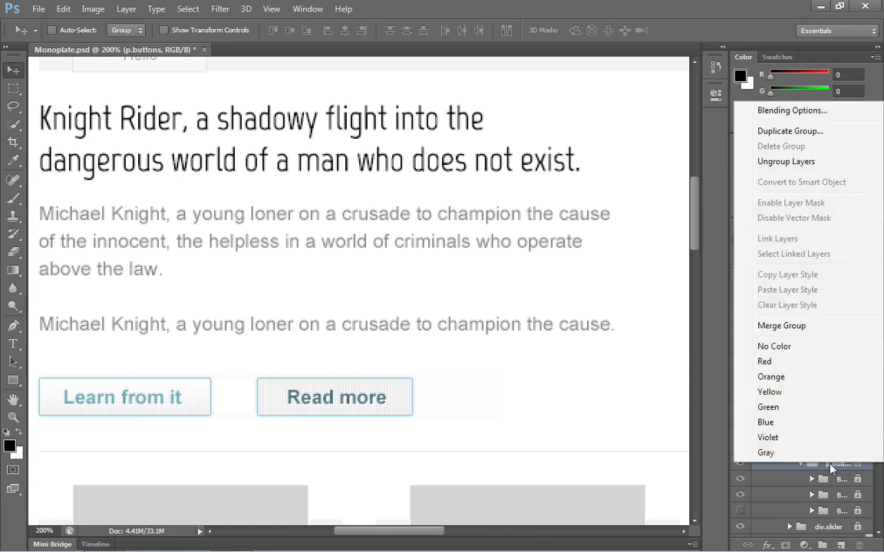
{"action": "left_click", "coordinate": [797, 135]}
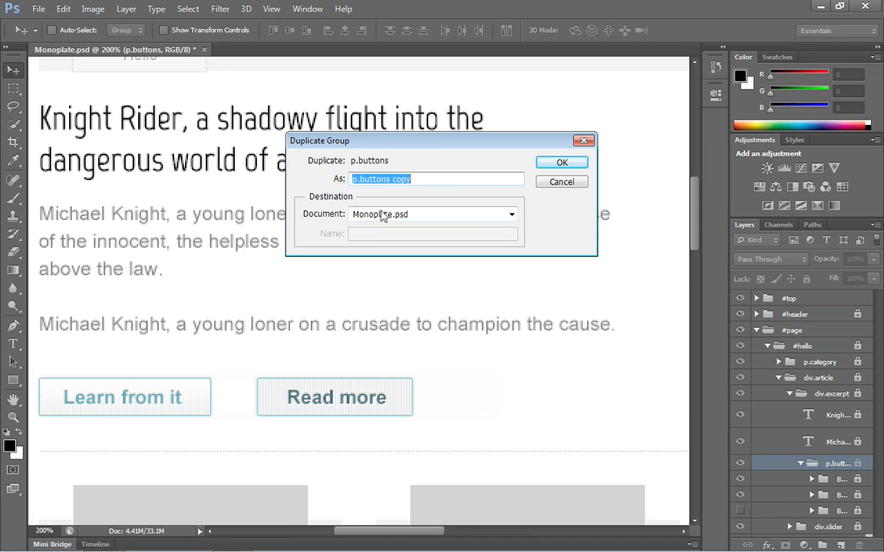
{"action": "left_click", "coordinate": [511, 217]}
{"action": "left_click", "coordinate": [496, 241]}
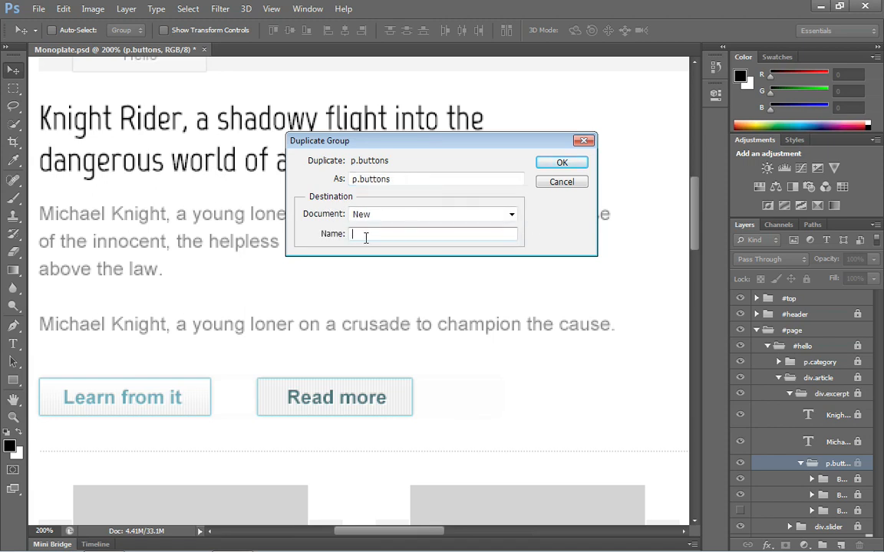
{"action": "type", "text": "buttons"}
{"action": "left_click", "coordinate": [560, 163]}
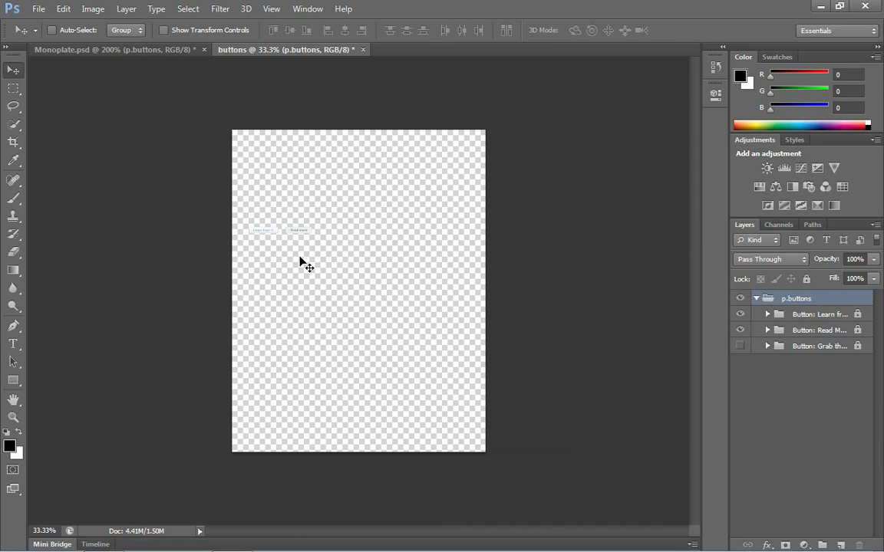
Add a new layer beneath the collapsed p.buttons group and fill it with the white background colour
{"action": "left_click", "coordinate": [756, 298]}
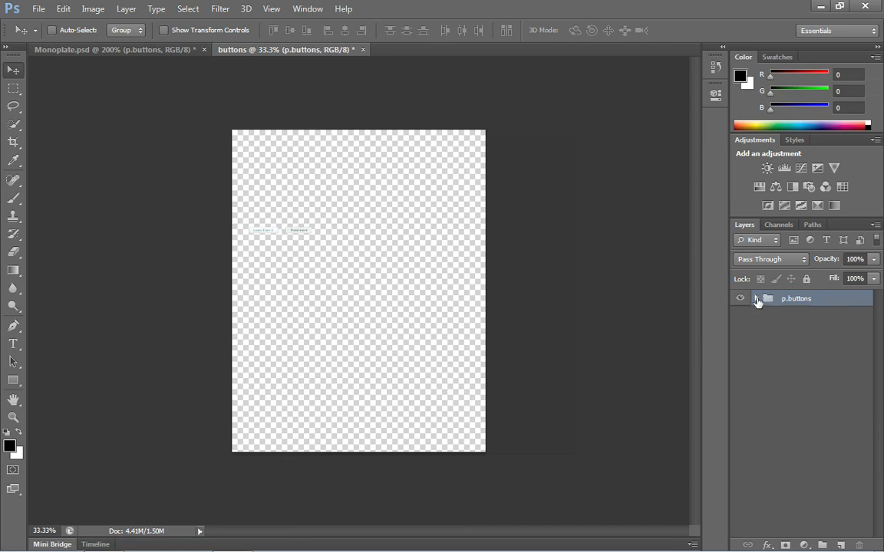
{"action": "left_click", "coordinate": [842, 545]}
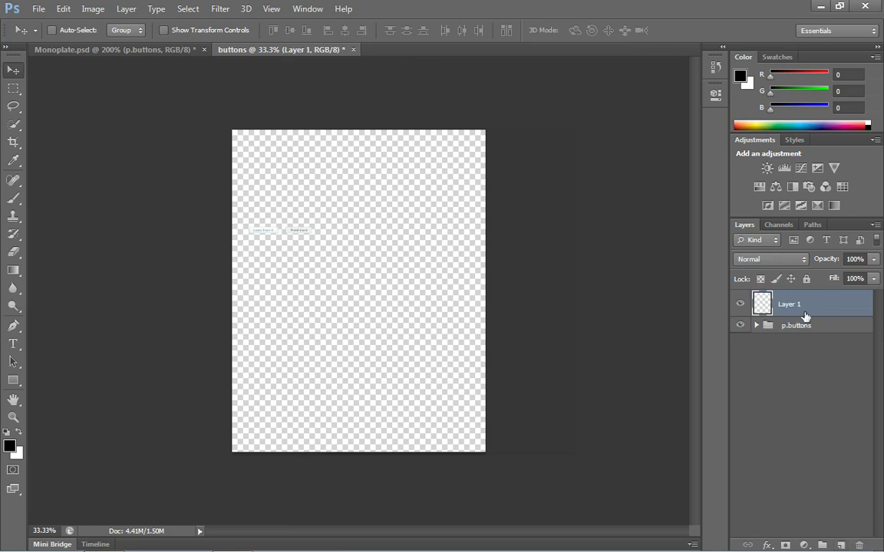
{"action": "left_click_drag", "start_coordinate": [803, 307], "coordinate": [805, 339]}
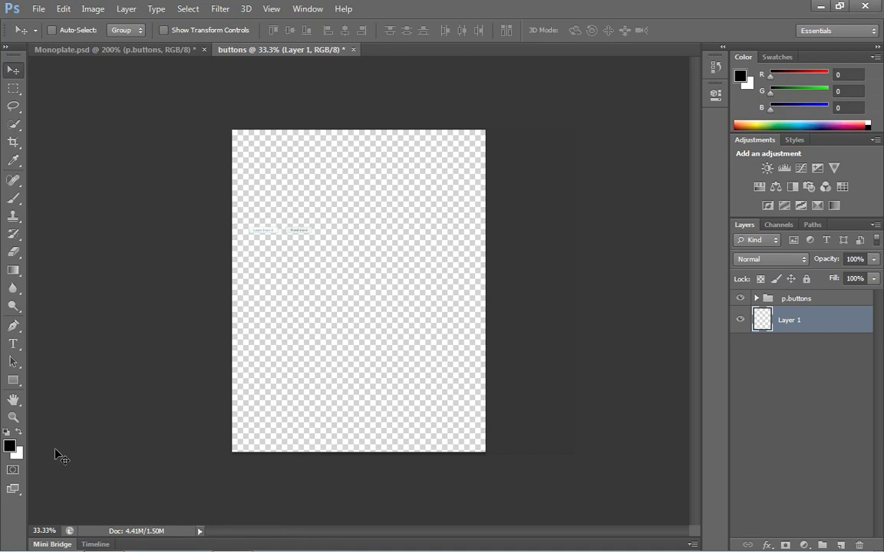
{"action": "key", "text": "x"}
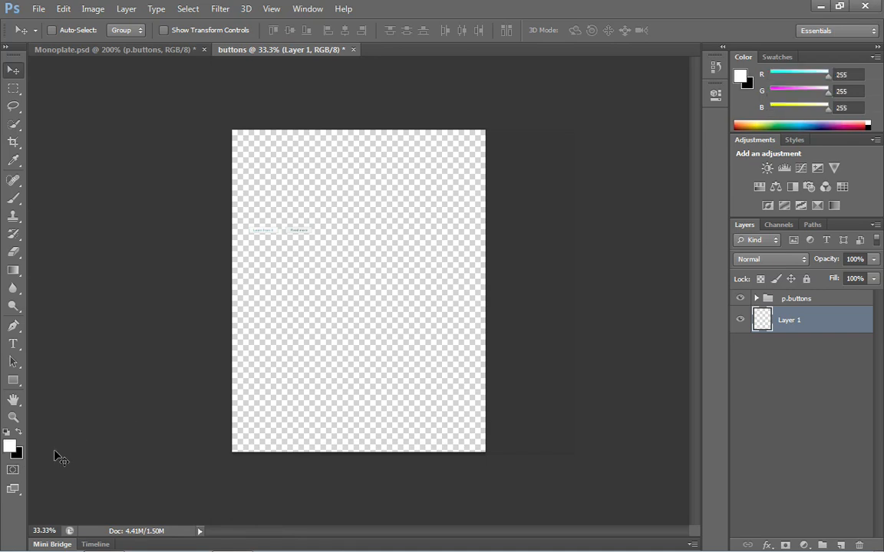
{"action": "key", "text": "x"}
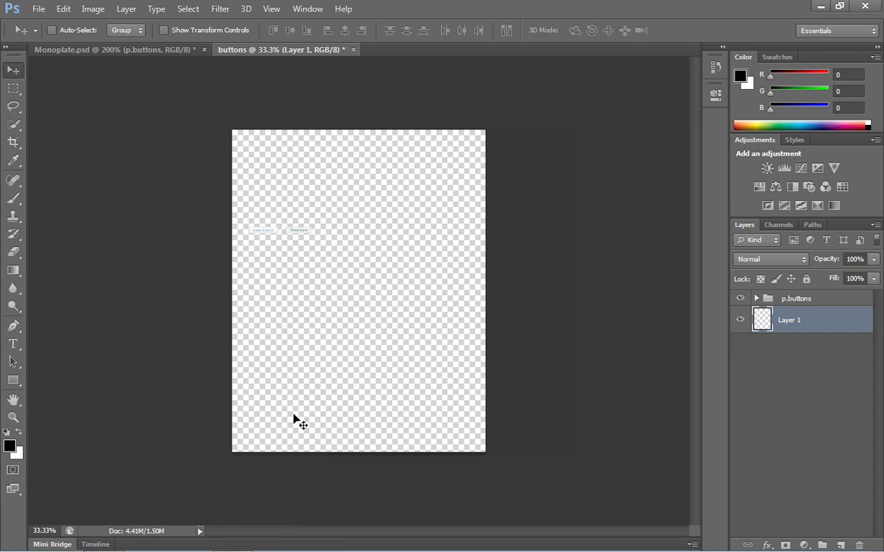
{"action": "key", "text": "ctrl+BackSpace"}
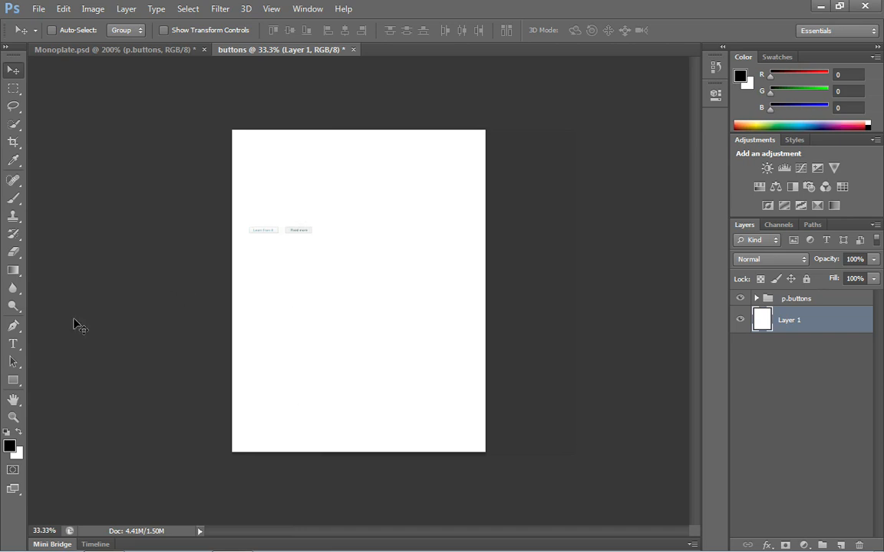
Expand p.buttons and its "Learn from it" and "Read More" button groups to show their layers
{"action": "left_click", "coordinate": [13, 416]}
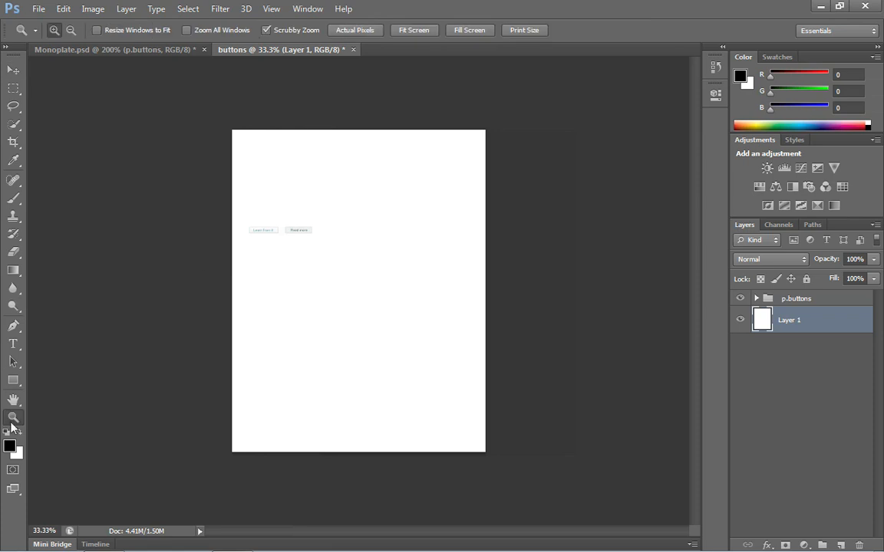
{"action": "left_click_drag", "start_coordinate": [251, 206], "coordinate": [339, 249]}
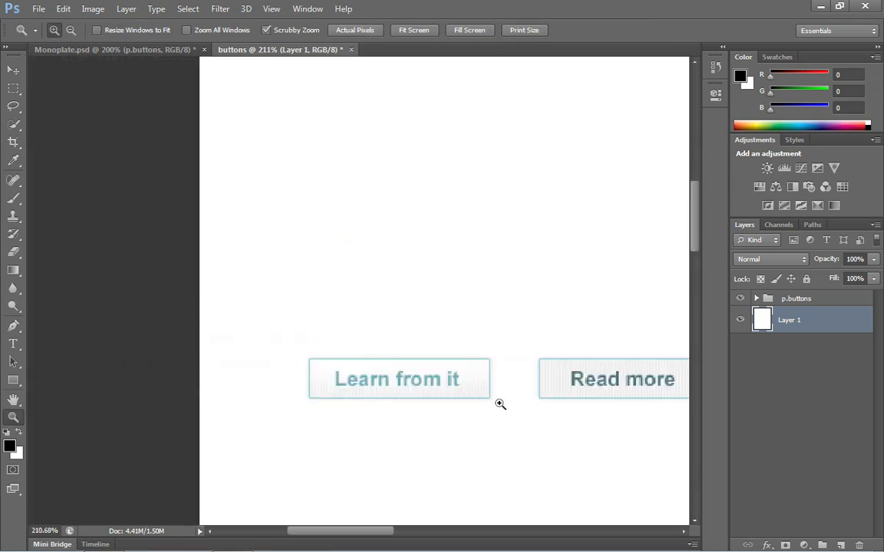
{"action": "left_click_drag", "start_coordinate": [509, 426], "coordinate": [335, 393]}
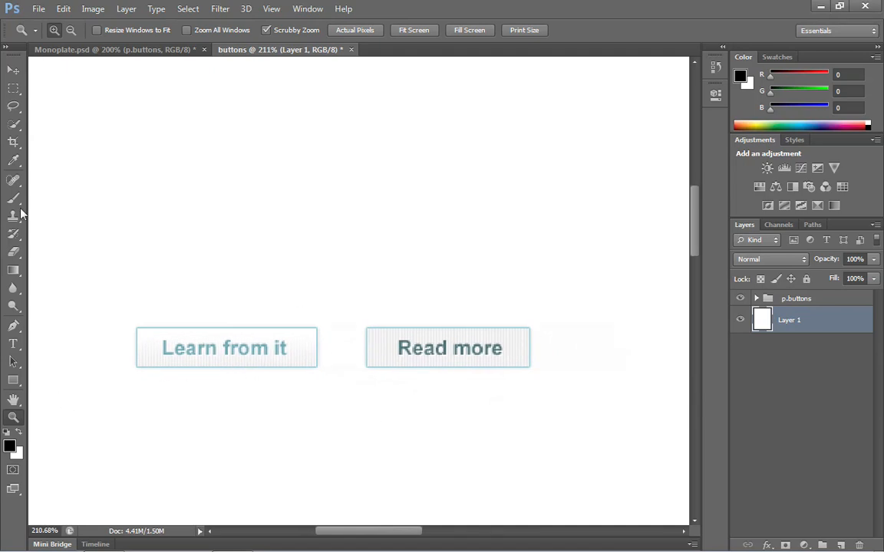
{"action": "left_click", "coordinate": [13, 70]}
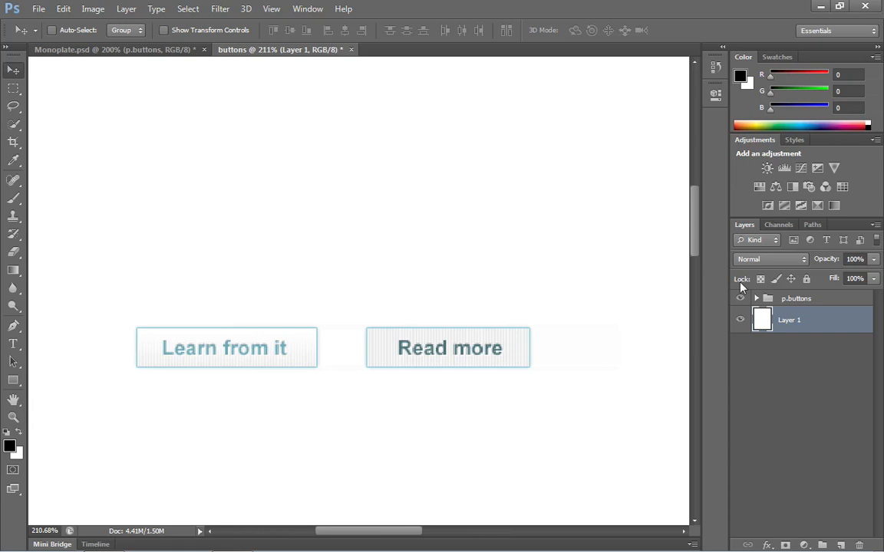
{"action": "left_click", "coordinate": [755, 300]}
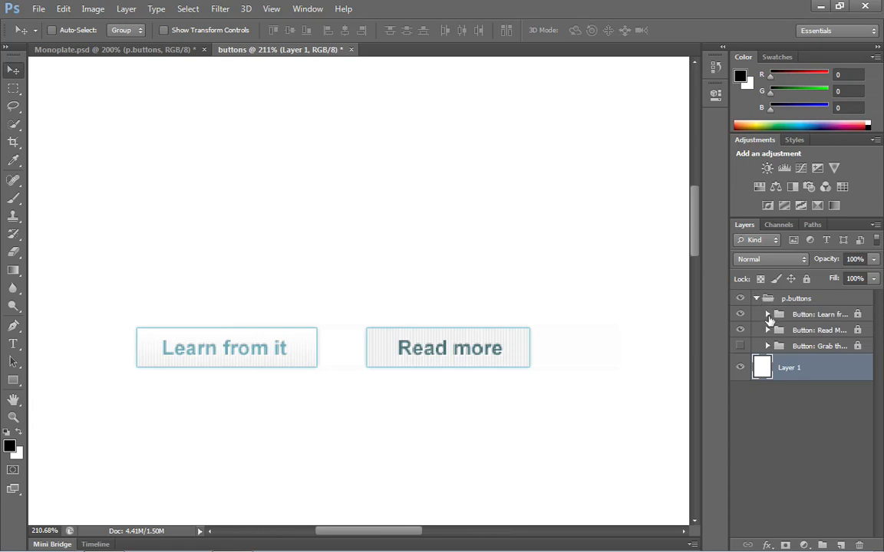
{"action": "left_click", "coordinate": [768, 315]}
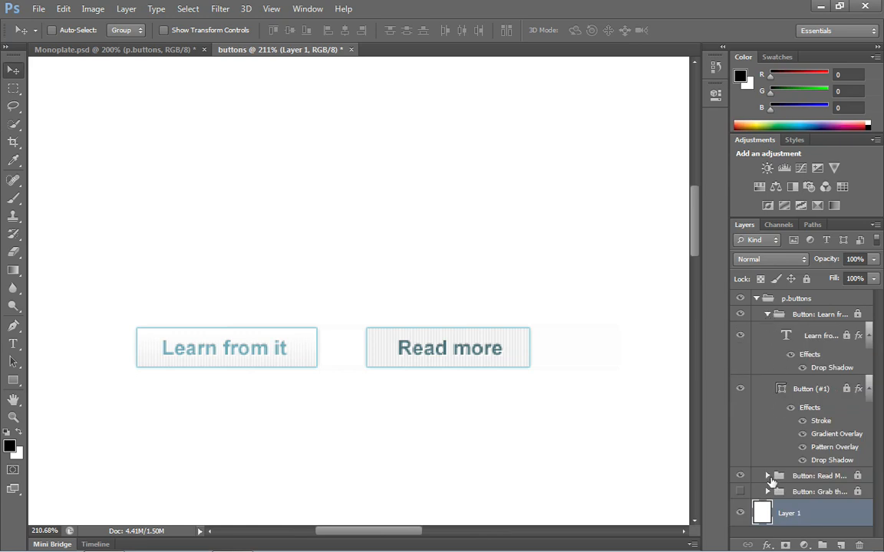
{"action": "left_click", "coordinate": [767, 476]}
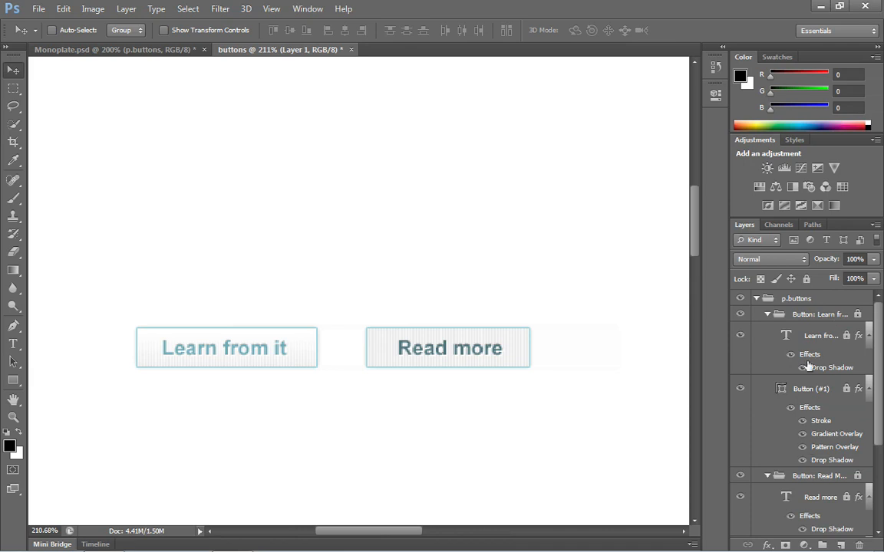
Unlock the "Learn from it" and "Read More" button groups and hide the text layer in each
{"action": "left_click", "coordinate": [857, 320]}
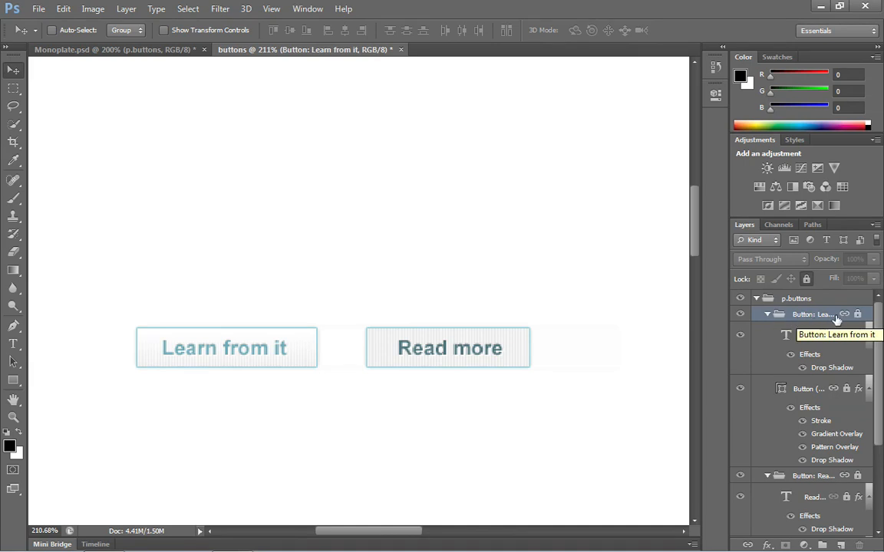
{"action": "left_click", "coordinate": [805, 279]}
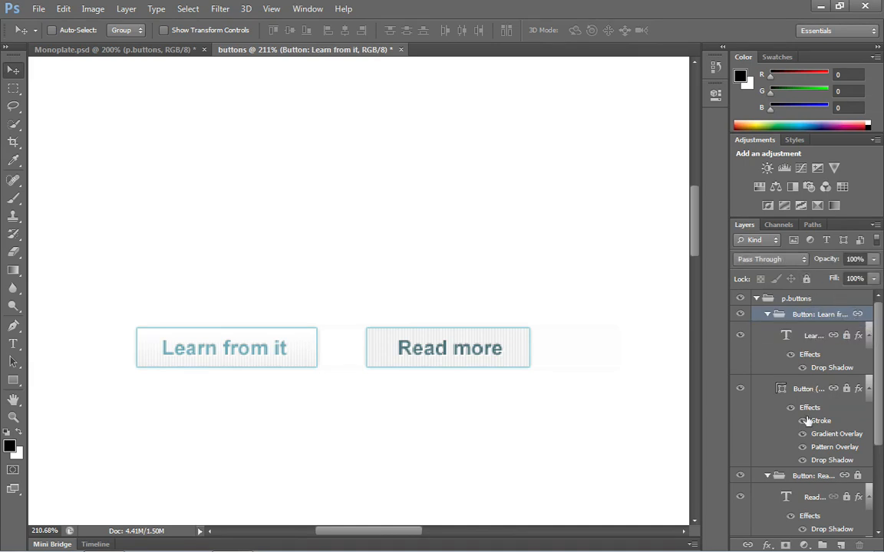
{"action": "left_click", "coordinate": [815, 477]}
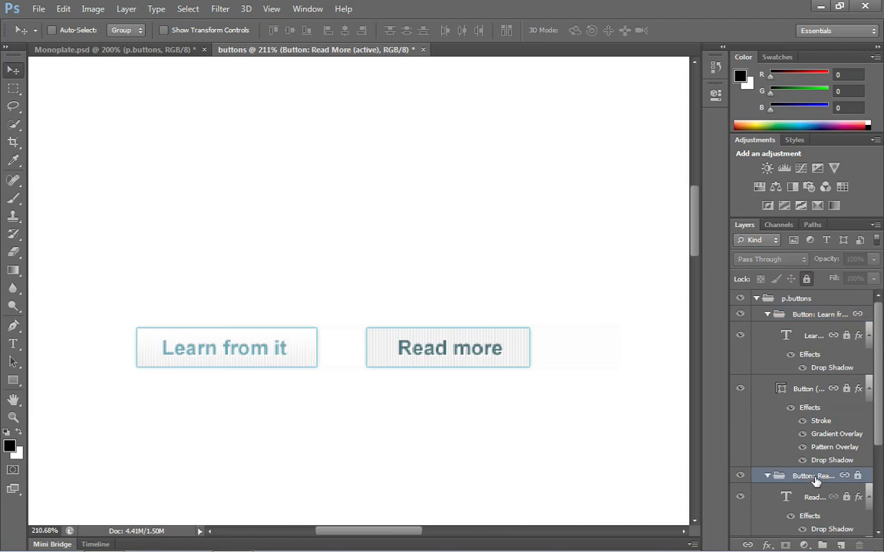
{"action": "left_click", "coordinate": [806, 279]}
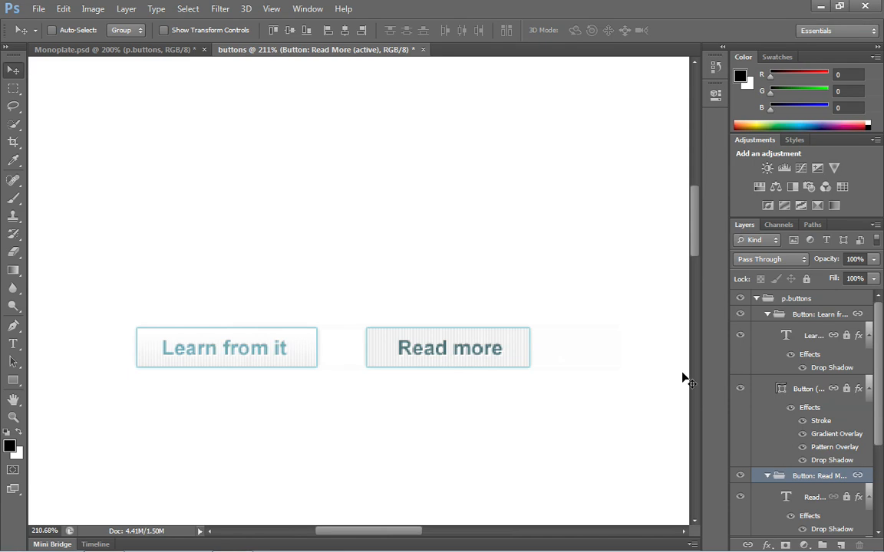
{"action": "left_click", "coordinate": [740, 336]}
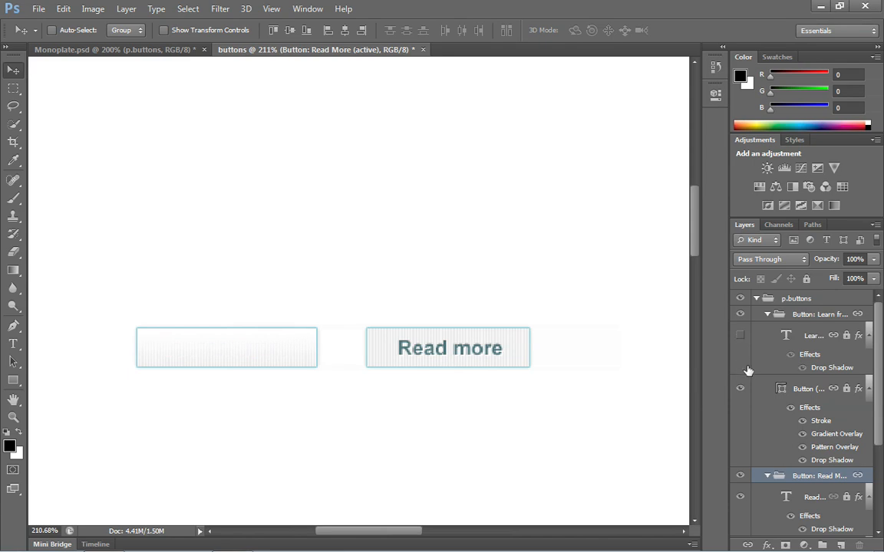
{"action": "left_click", "coordinate": [741, 497]}
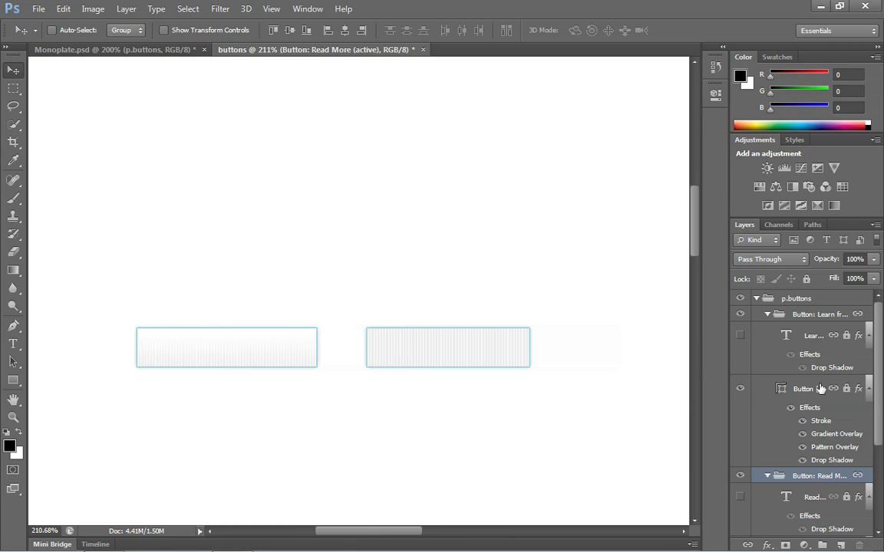
Hide the Drop Shadow and Stroke effects on the shape layers of the "Learn from it" and "Read More" buttons
{"action": "left_click", "coordinate": [803, 461]}
{"action": "left_click_drag", "start_coordinate": [877, 438], "coordinate": [881, 514]}
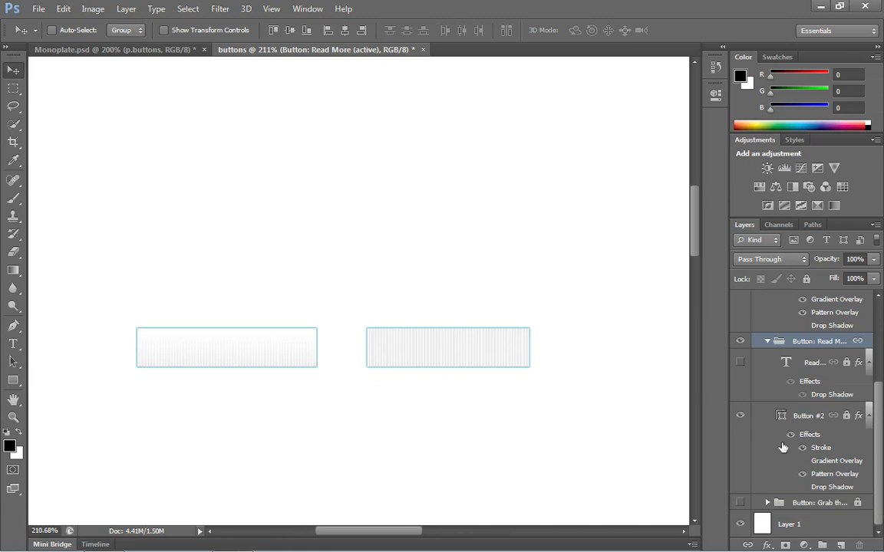
{"action": "left_click", "coordinate": [802, 447]}
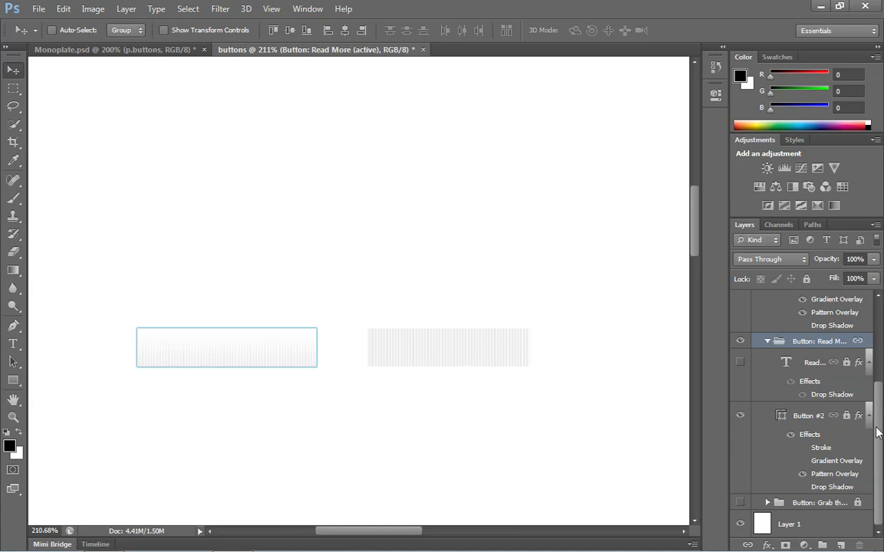
{"action": "scroll", "coordinate": [791, 390], "scroll_direction": "up", "scroll_amount": 3}
{"action": "left_click", "coordinate": [801, 390]}
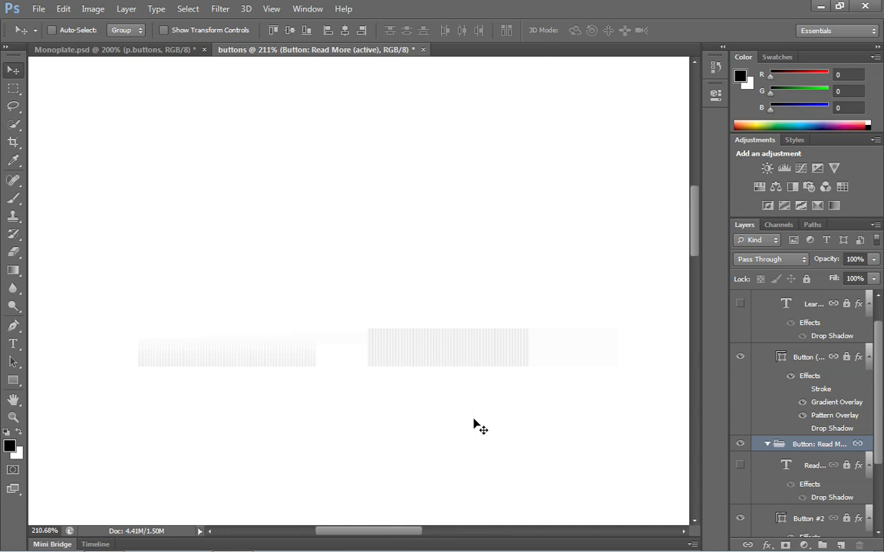
Show the hidden "Grab the file" button group within p.buttons in Monoplate.psd, and return to the buttons document
{"action": "left_click", "coordinate": [121, 51]}
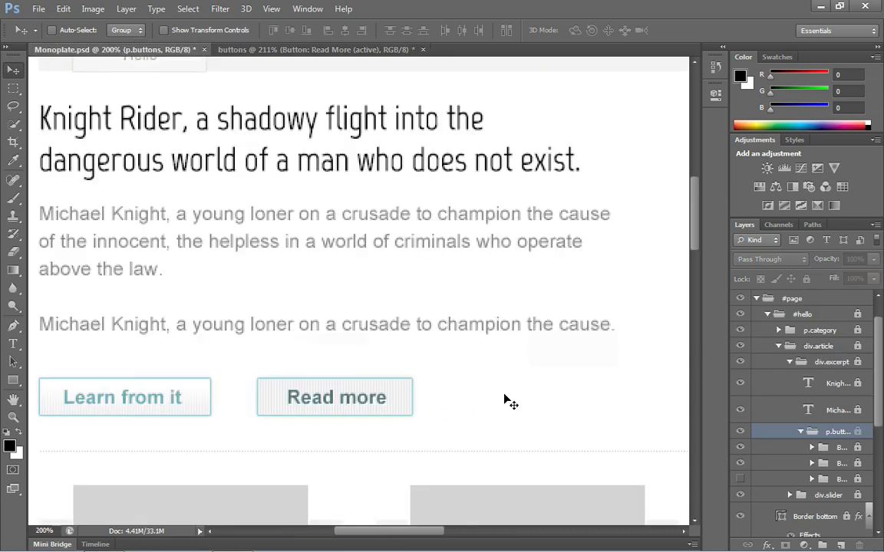
{"action": "left_click", "coordinate": [740, 480]}
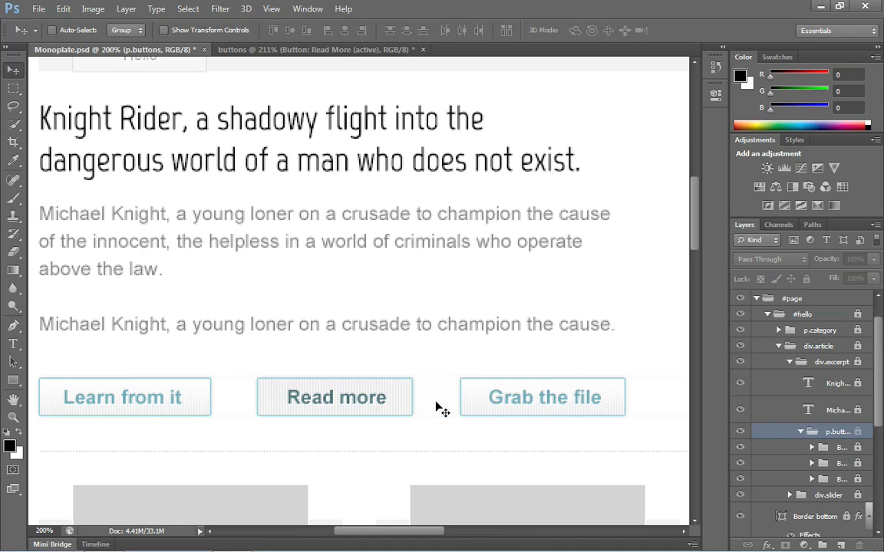
{"action": "left_click", "coordinate": [301, 49]}
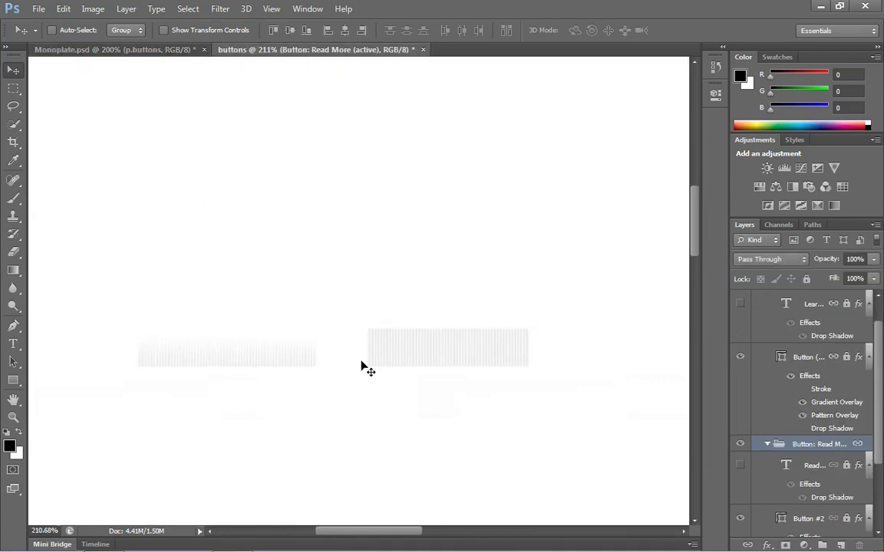